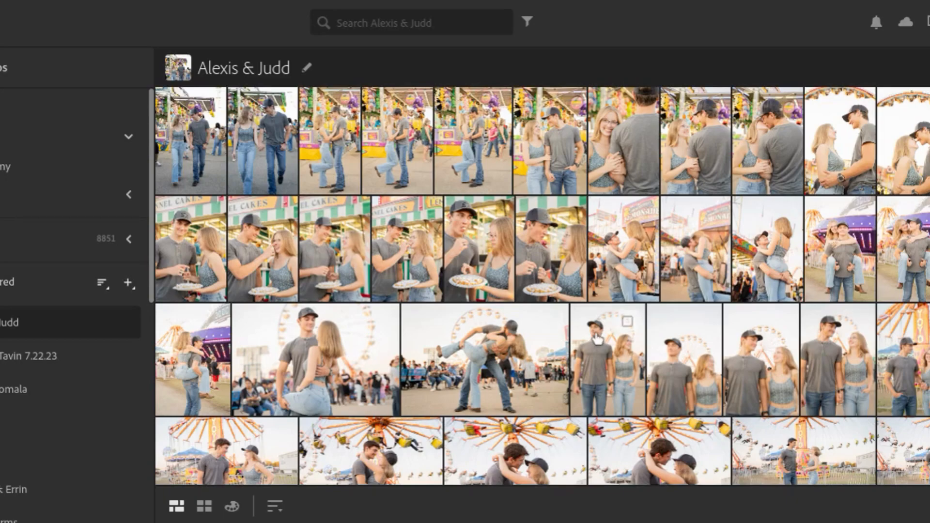
Open the album's first photo, the couple walking hand in hand at the fair, for editing
left_click(196, 156)
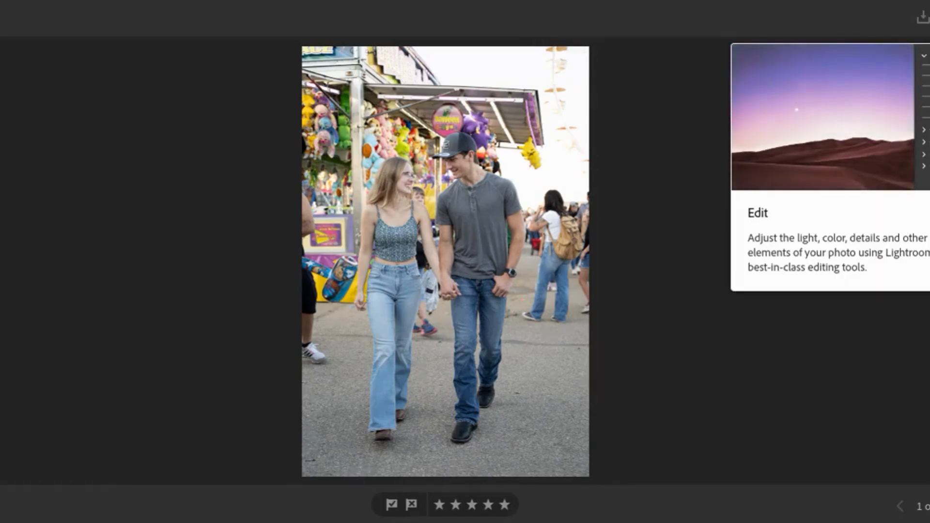
key("e")
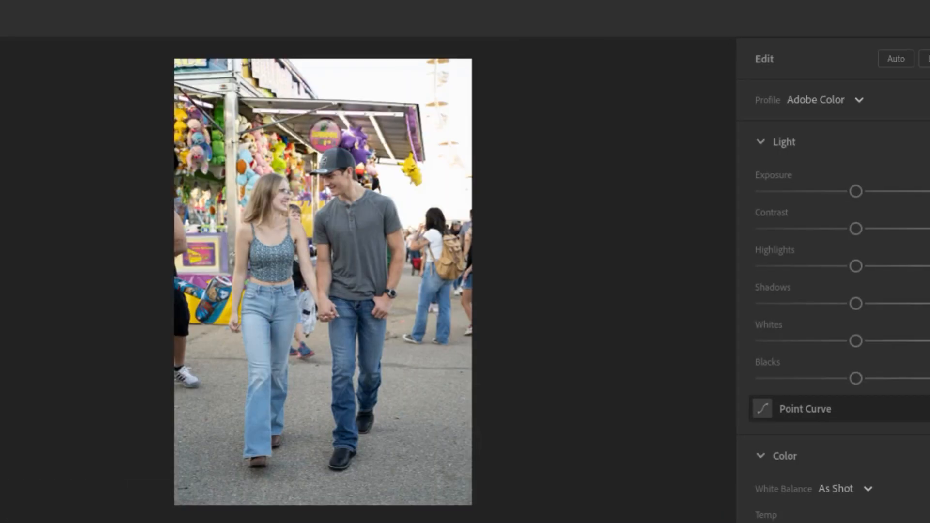
scroll(833, 284, "down", 2)
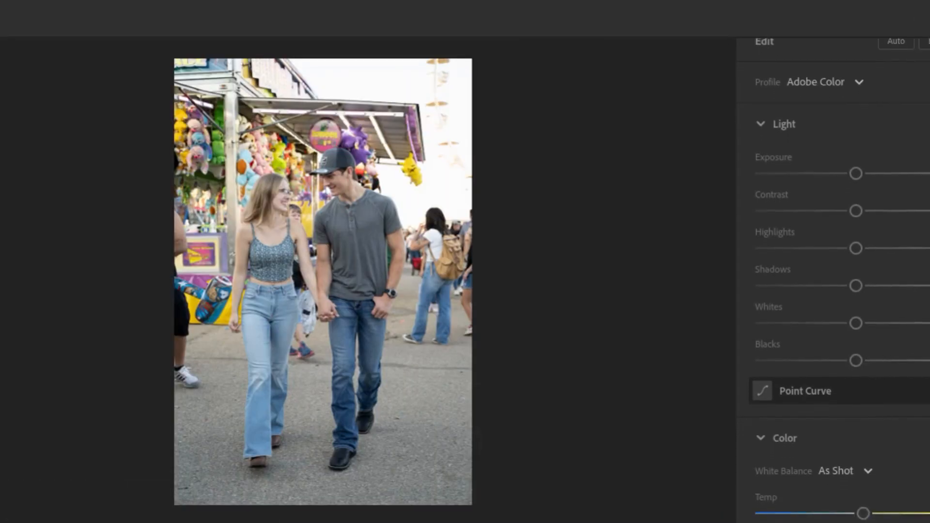
scroll(832, 281, "down", 1)
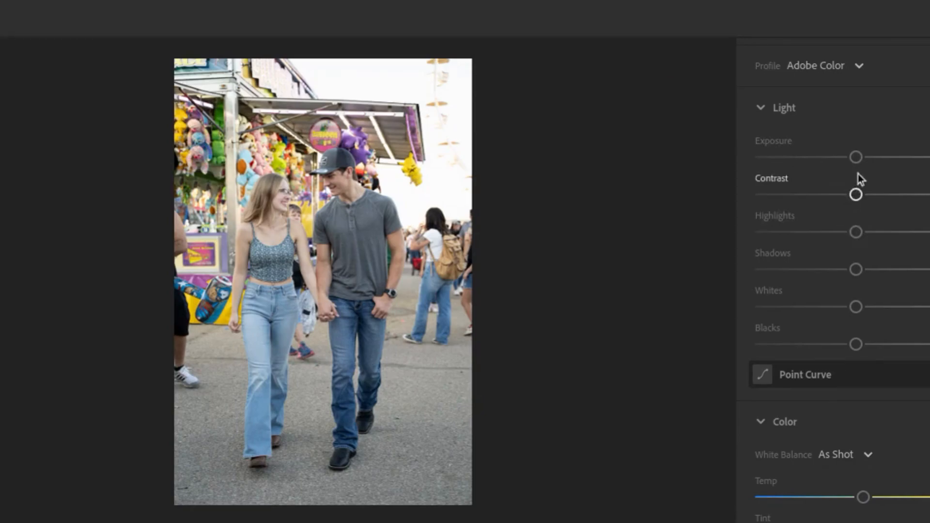
Raise the photo's exposure slightly and increase its contrast by about a quarter of the range
mouse_move(857, 160)
left_mouse_down()
mouse_move(899, 159)
mouse_move(802, 160)
mouse_move(928, 158)
mouse_move(850, 158)
mouse_move(863, 160)
left_mouse_up()
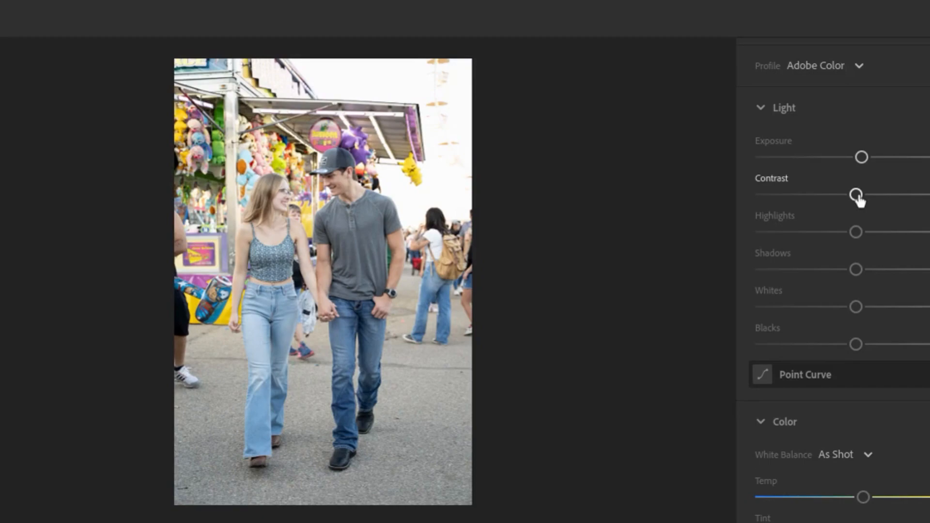
left_click_drag(857, 197, 903, 202)
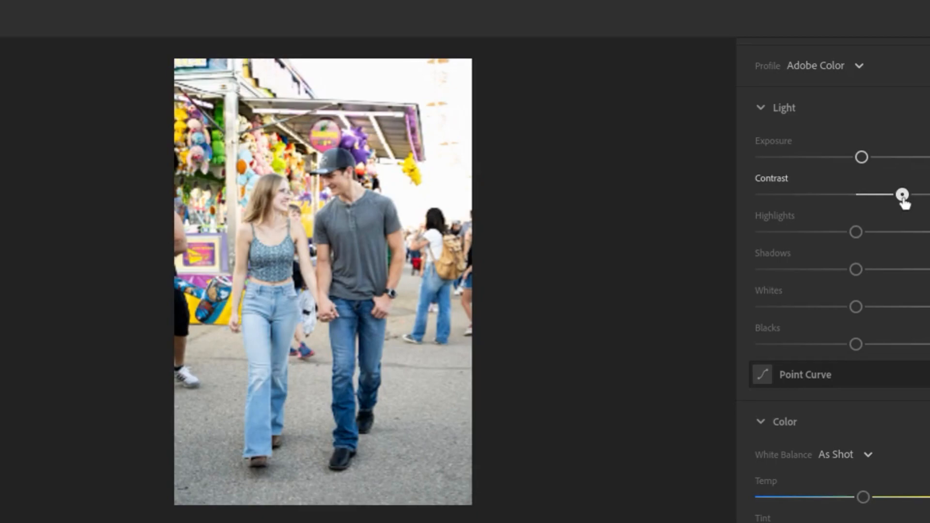
left_click_drag(903, 203, 880, 204)
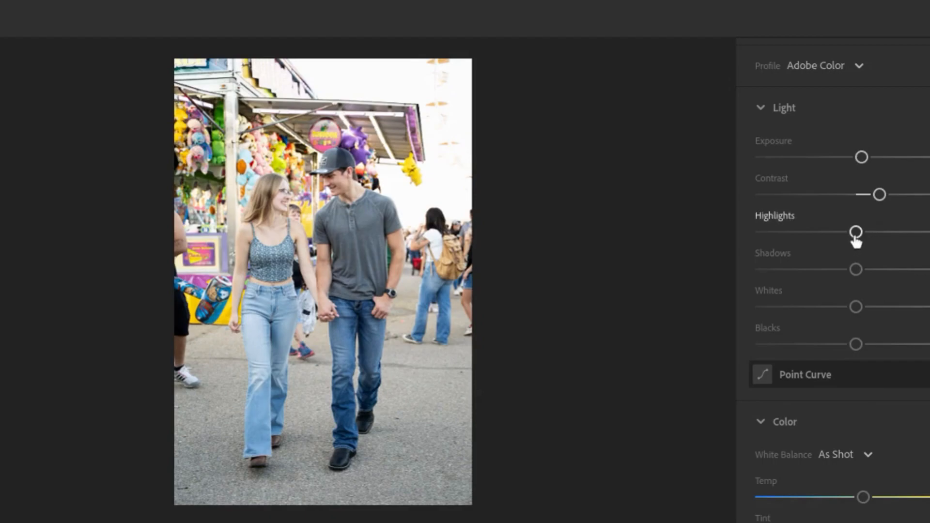
Rebalance the photo's tones by lowering the highlights and whites while lifting the shadows moderately
left_click_drag(855, 241, 850, 238)
left_click_drag(850, 236, 814, 235)
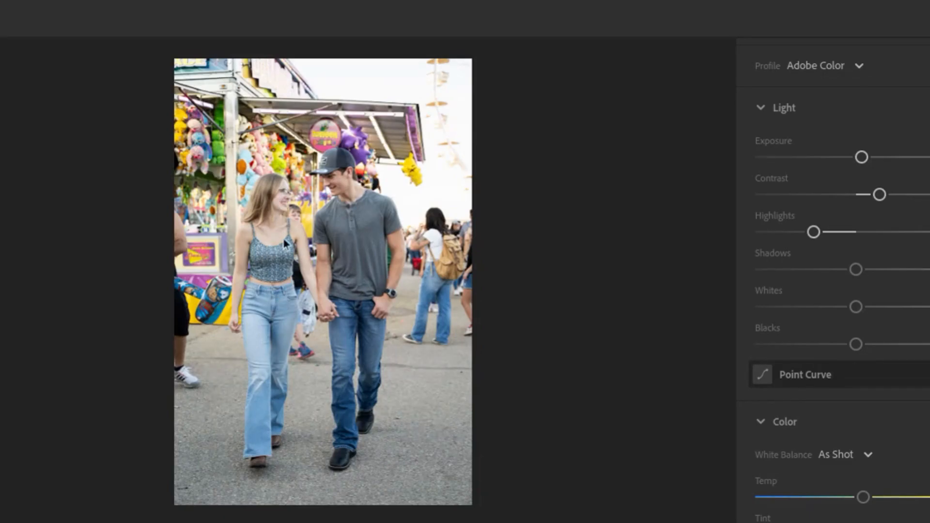
left_click_drag(856, 268, 883, 269)
left_click_drag(856, 306, 830, 306)
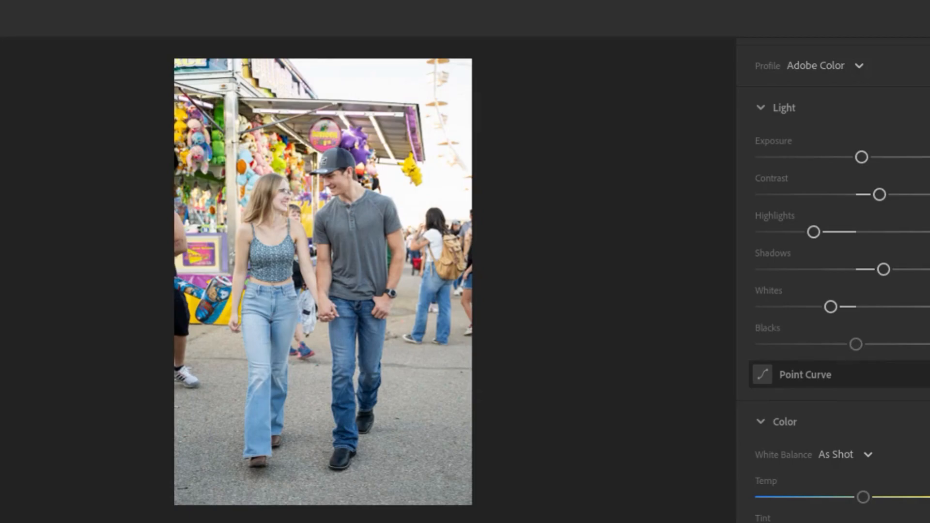
Warm the photo's color temperature, with a very slight magenta tint and a small boost in vibrance
scroll(919, 286, "down", 6)
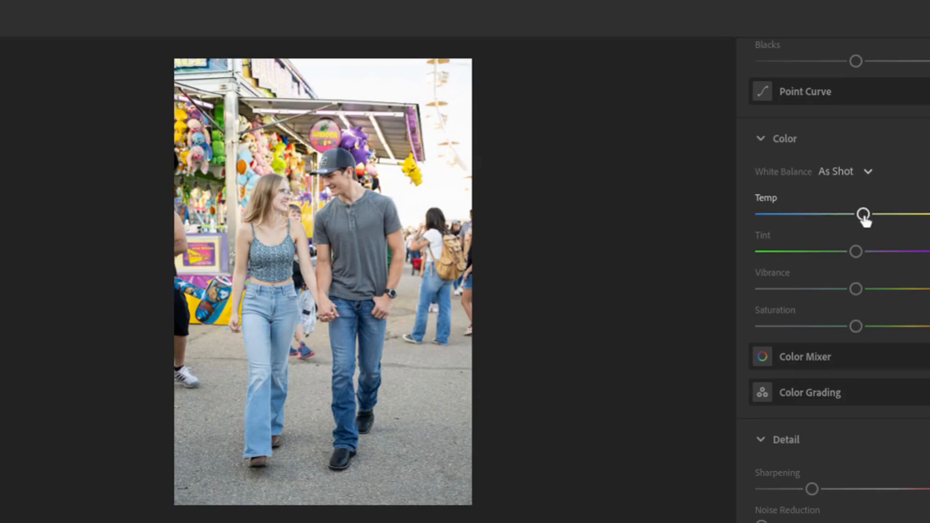
left_click_drag(863, 216, 893, 217)
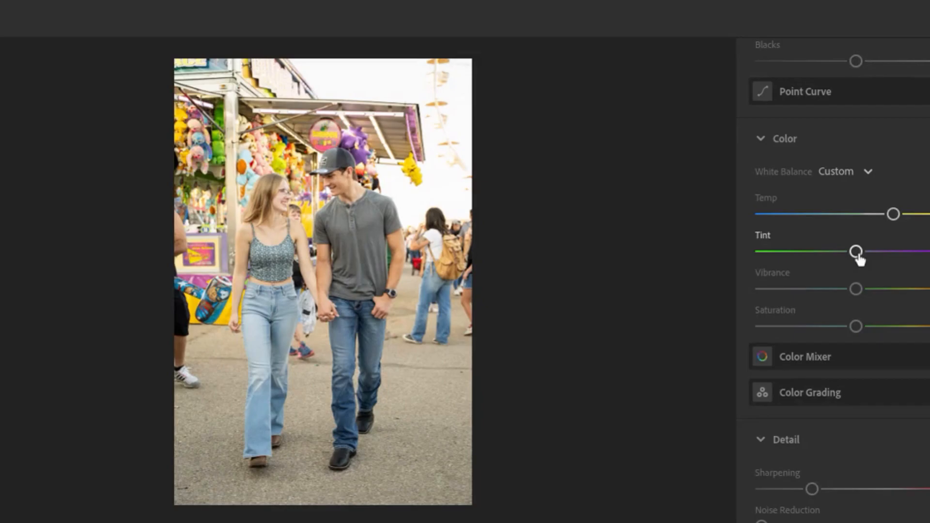
left_click_drag(857, 256, 859, 255)
left_click_drag(857, 291, 865, 293)
Increase the photo's sharpening slightly
scroll(864, 293, "down", 5)
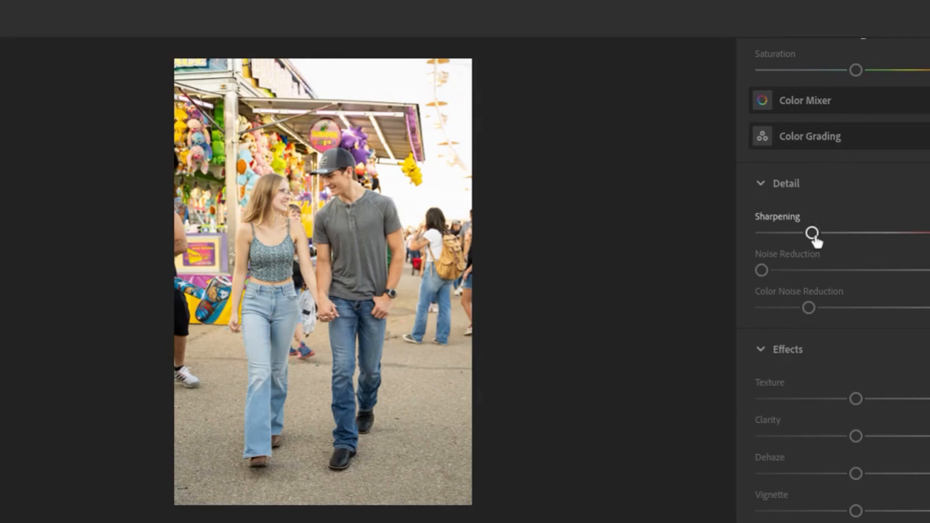
left_click_drag(814, 237, 817, 237)
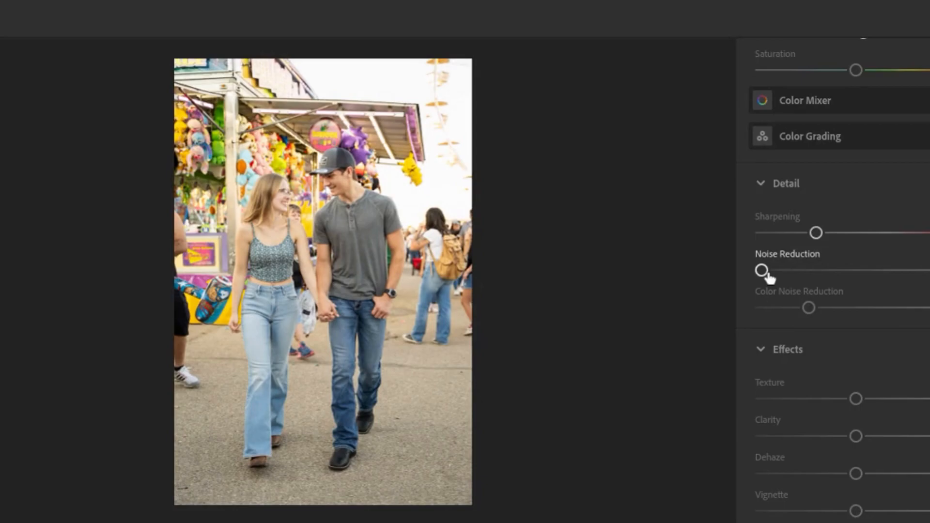
Try out moderate noise reduction and a strong texture increase on the photo
left_click(805, 273)
left_click_drag(805, 273, 764, 270)
scroll(850, 341, "down", 5)
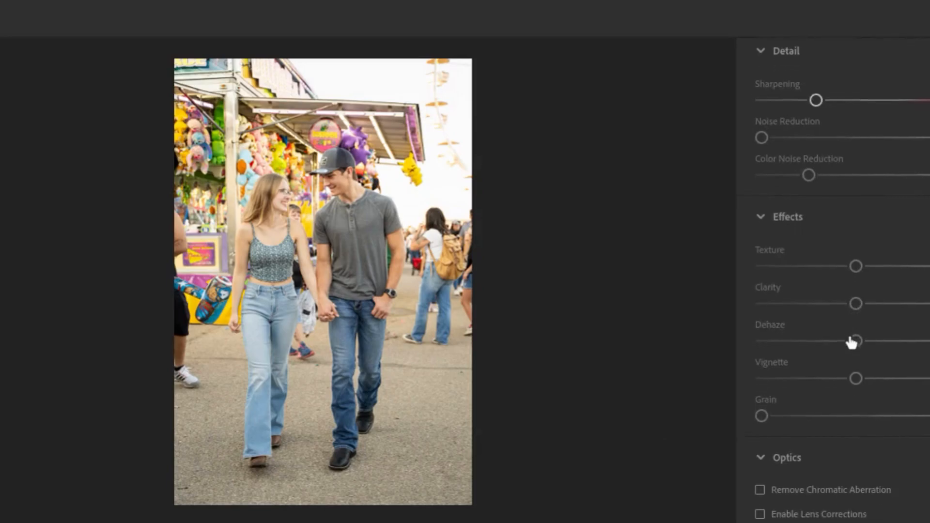
scroll(851, 342, "down", 2)
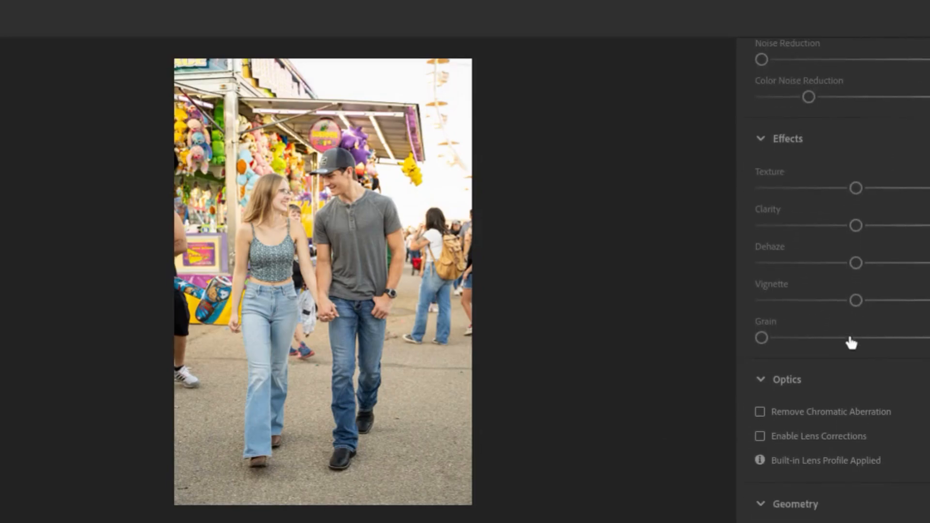
scroll(851, 342, "up", 1)
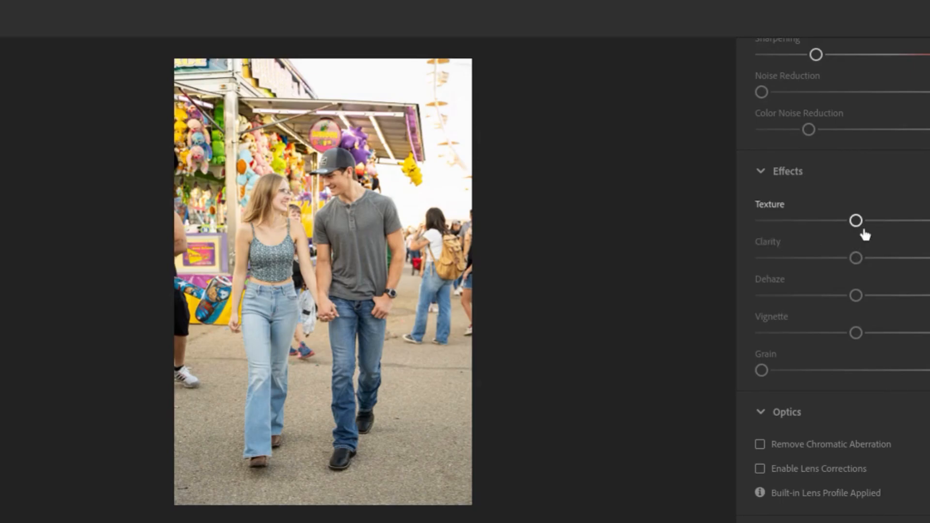
left_click_drag(855, 221, 920, 239)
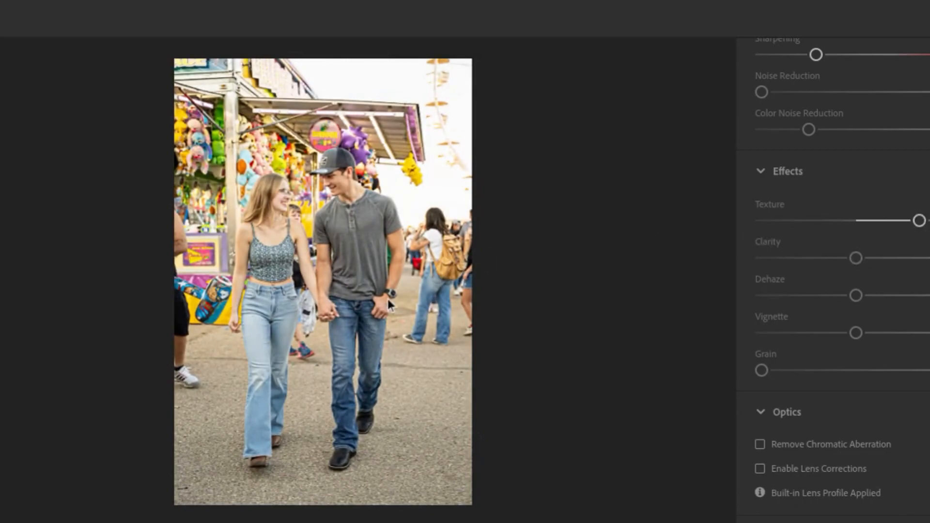
left_click_drag(920, 223, 857, 229)
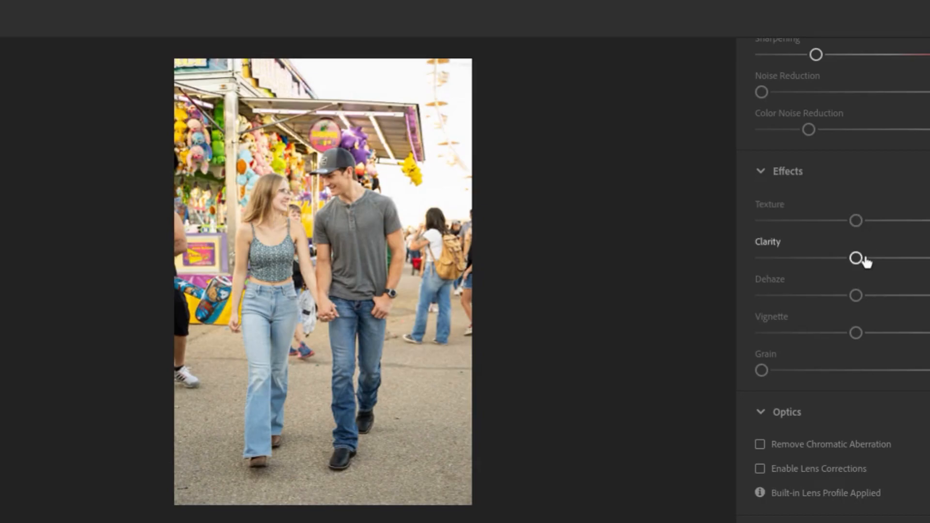
Raise the photo's clarity slightly and keep dehaze neutral
left_click_drag(858, 262, 864, 267)
mouse_move(856, 296)
left_mouse_down()
mouse_move(903, 302)
mouse_move(818, 298)
mouse_move(857, 309)
left_mouse_up()
Try out a dark vignette around the photo's edges
left_click_drag(857, 341, 815, 342)
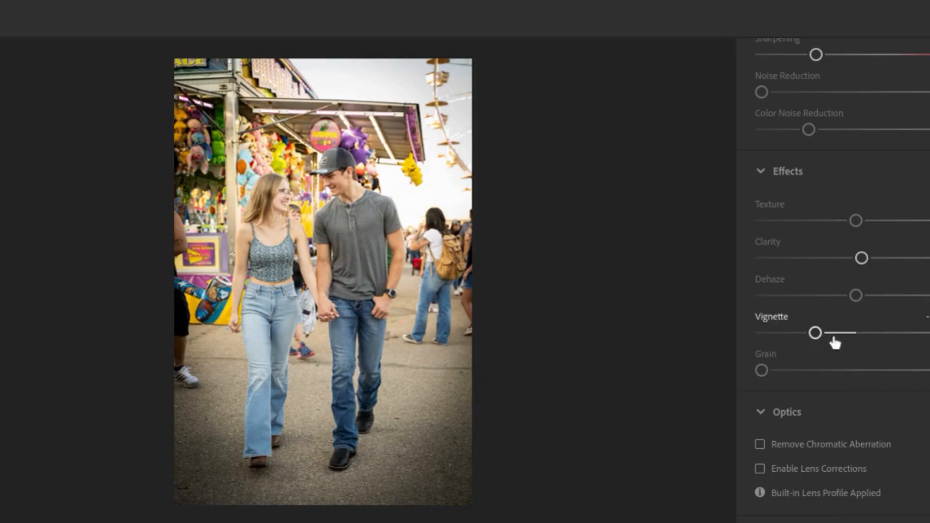
left_click_drag(816, 334, 856, 350)
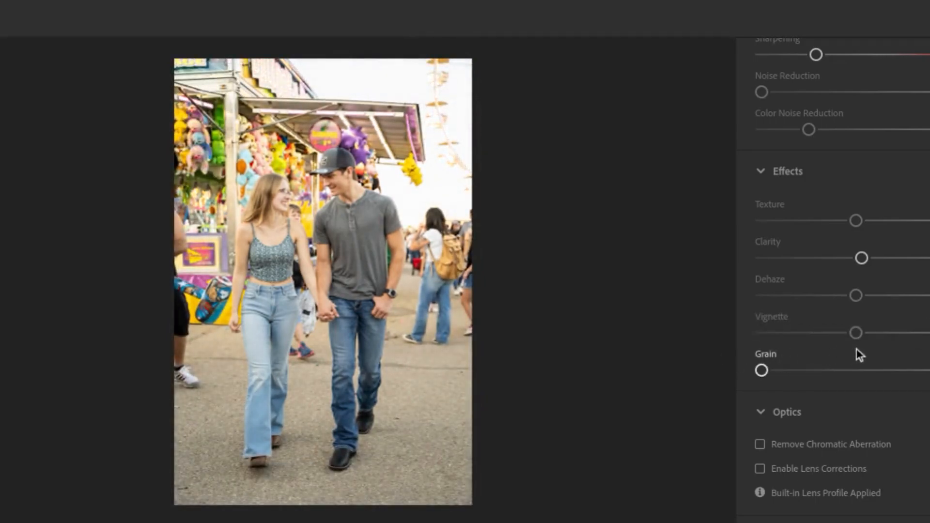
Warm the photo's color temperature a little more and raise its exposure slightly further
scroll(856, 349, "down", 3)
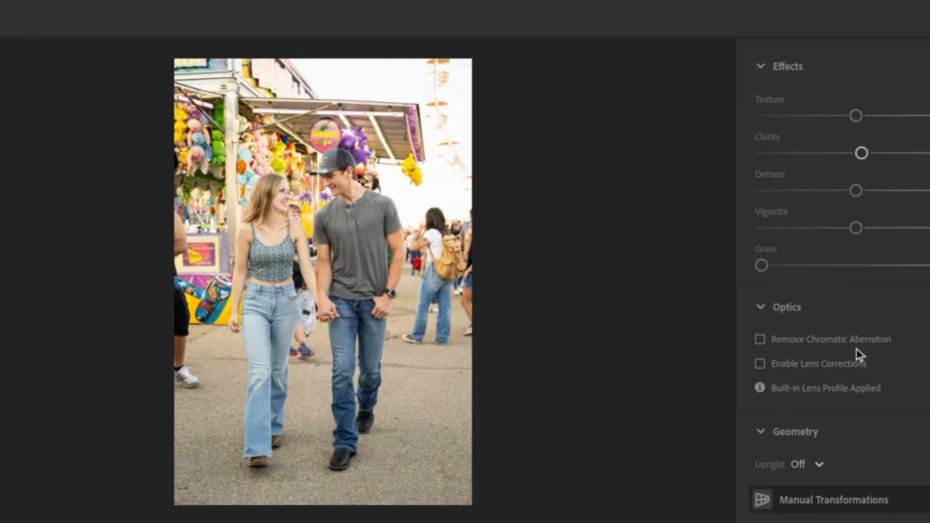
scroll(856, 347, "up", 9)
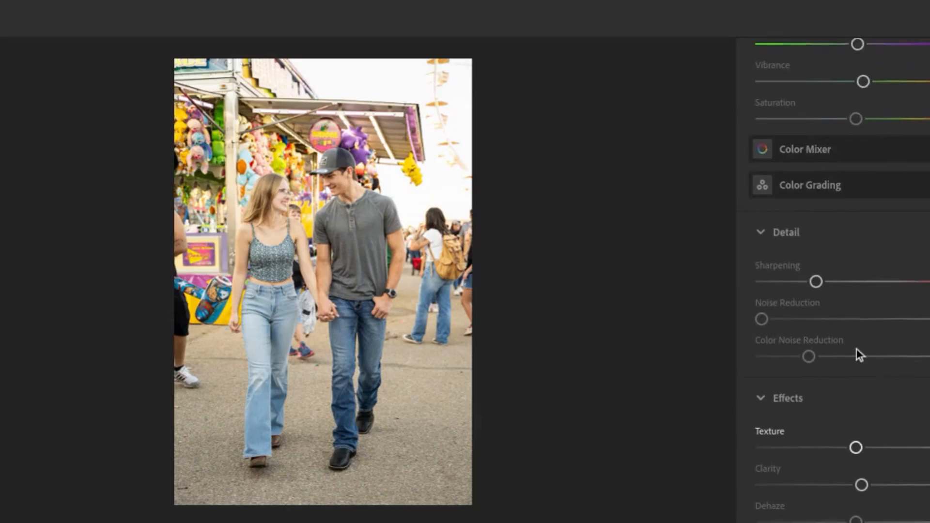
scroll(856, 348, "up", 3)
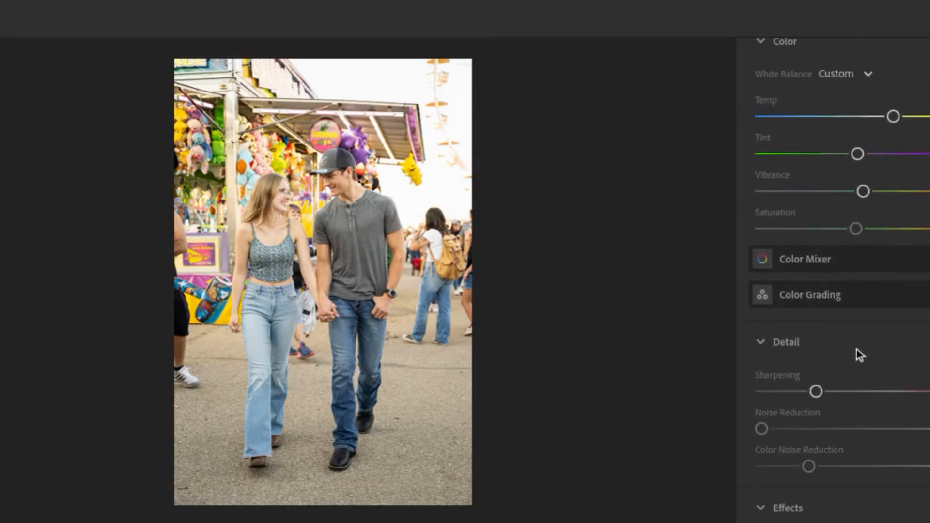
scroll(856, 347, "up", 2)
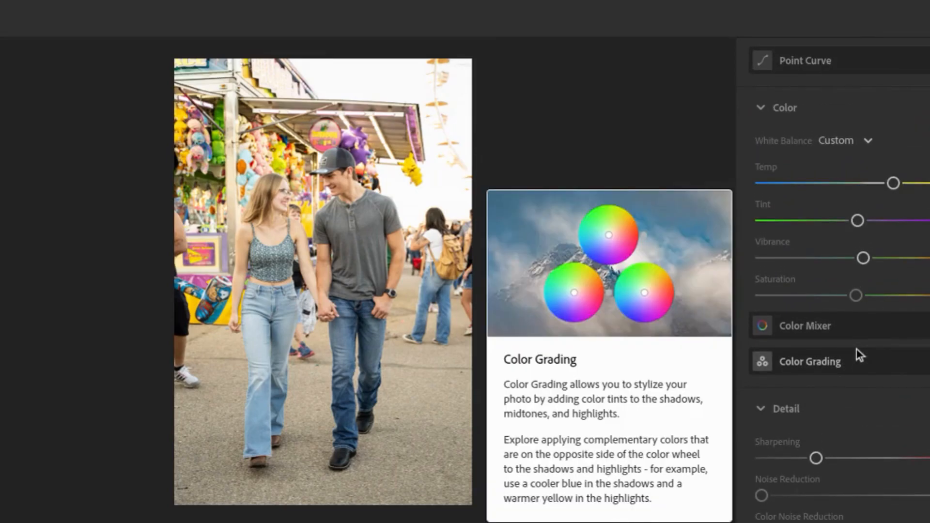
right_click(856, 349)
left_click(870, 398)
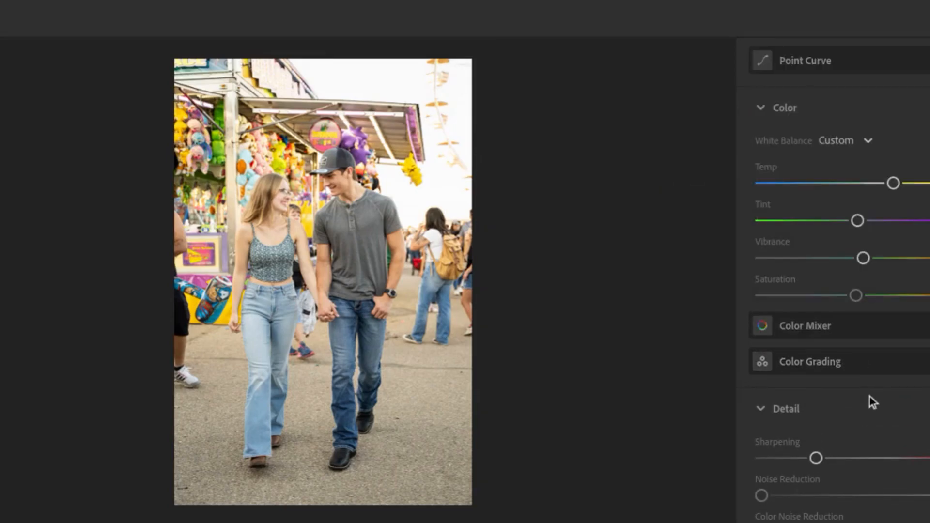
scroll(869, 397, "up", 3)
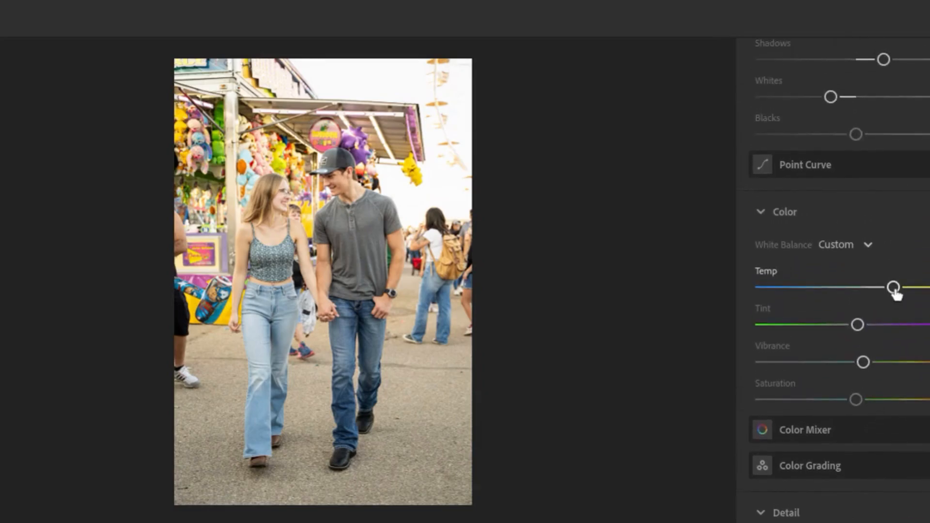
left_click_drag(893, 290, 899, 292)
scroll(892, 192, "up", 5)
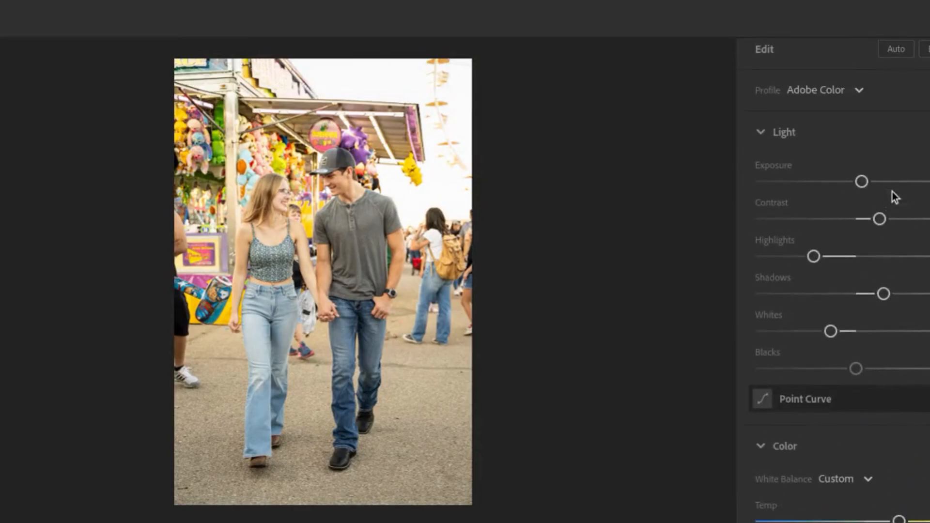
left_click_drag(863, 185, 868, 186)
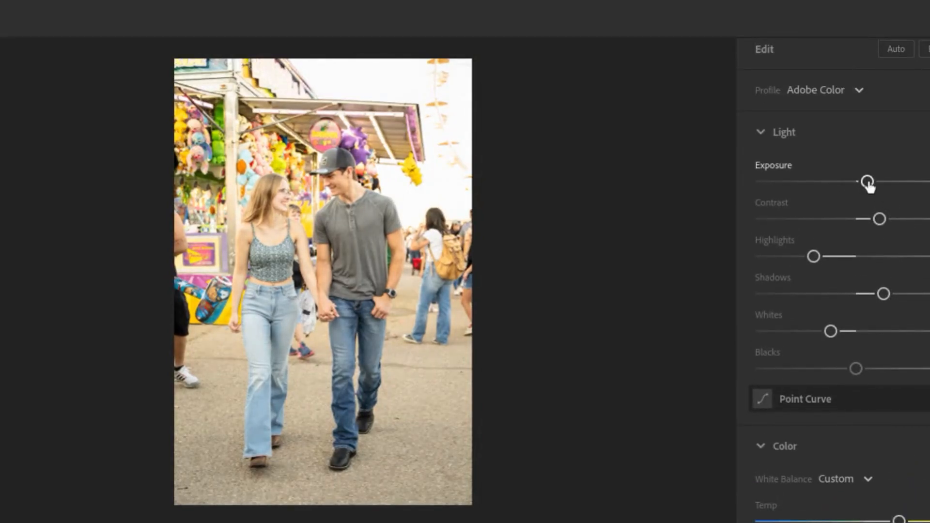
Try shifting the hue of the greens toward aqua and reducing their saturation in the Color Mixer
scroll(880, 296, "down", 2)
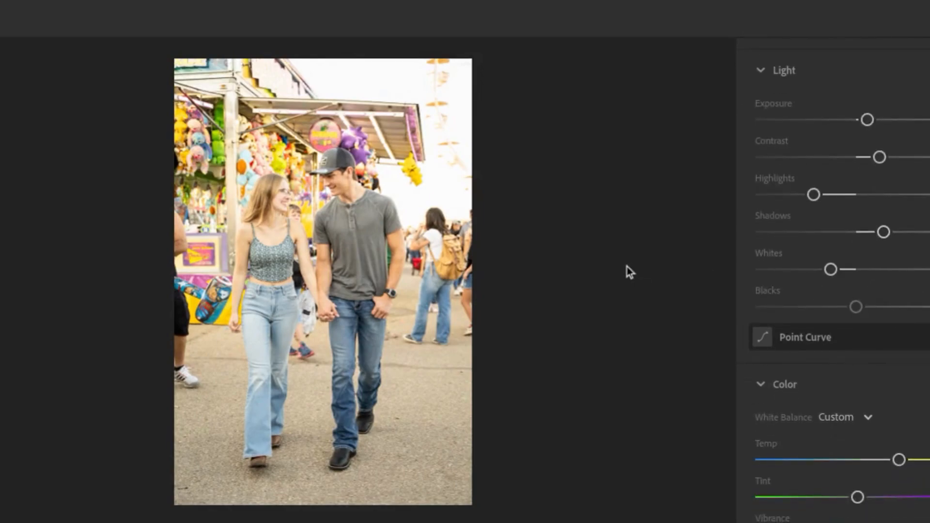
scroll(847, 317, "down", 6)
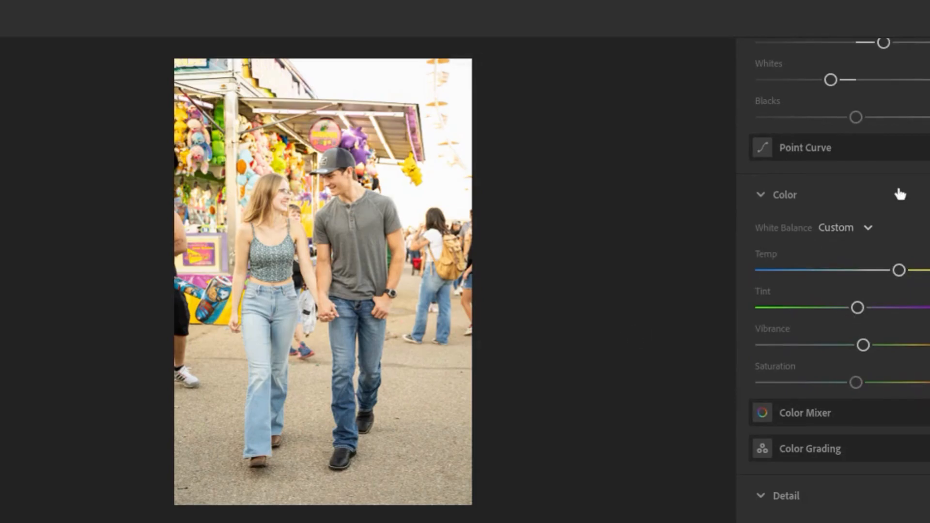
scroll(899, 194, "up", 7)
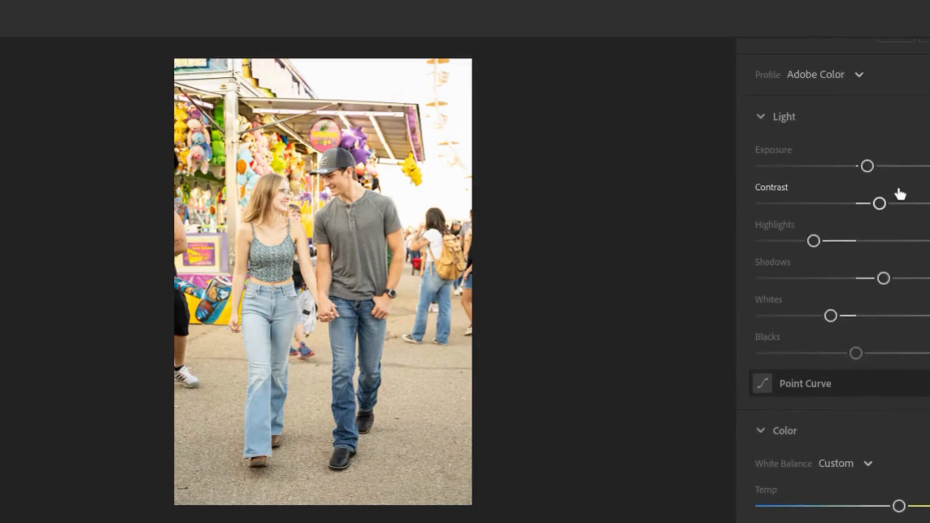
scroll(900, 195, "down", 20)
scroll(899, 195, "up", 9)
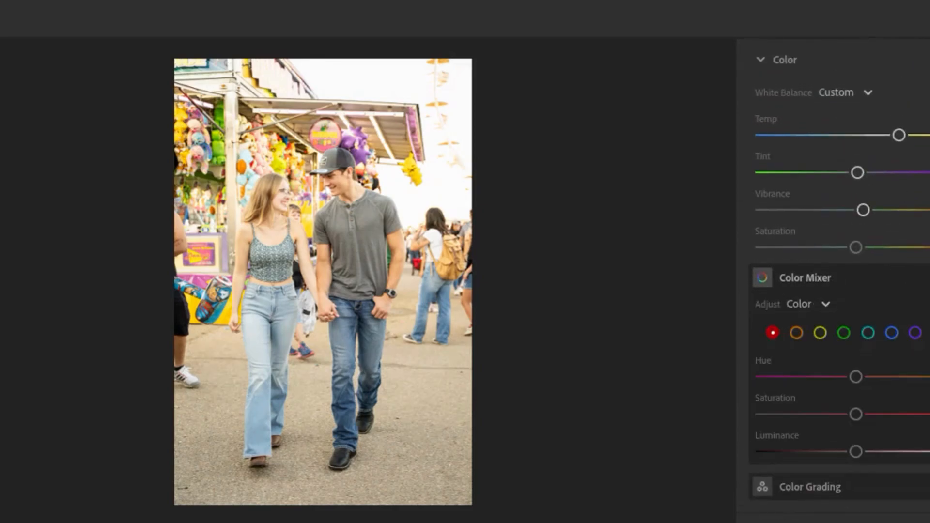
scroll(851, 211, "down", 3)
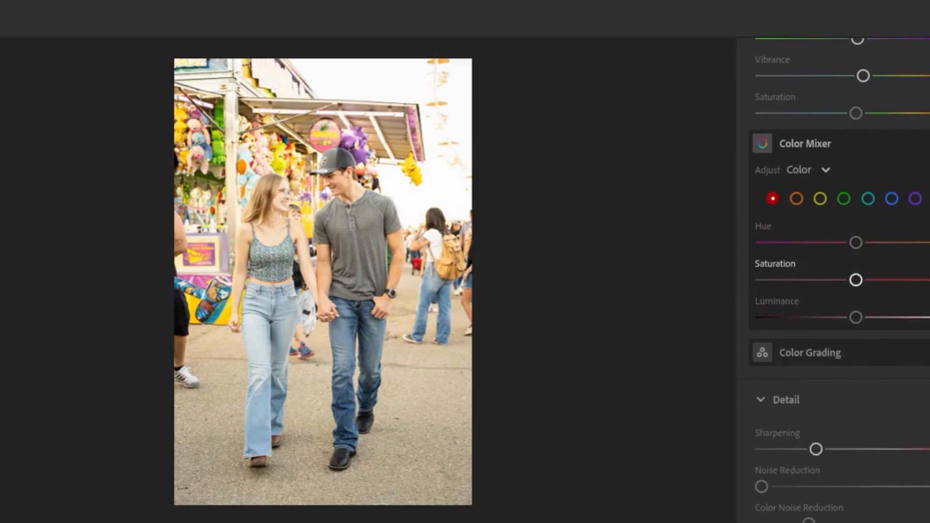
left_click(843, 199)
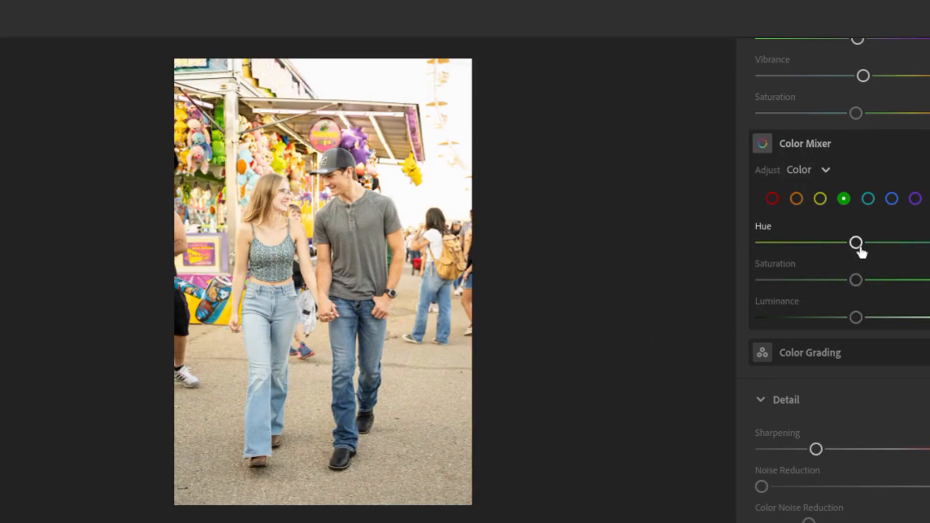
left_click_drag(858, 246, 925, 260)
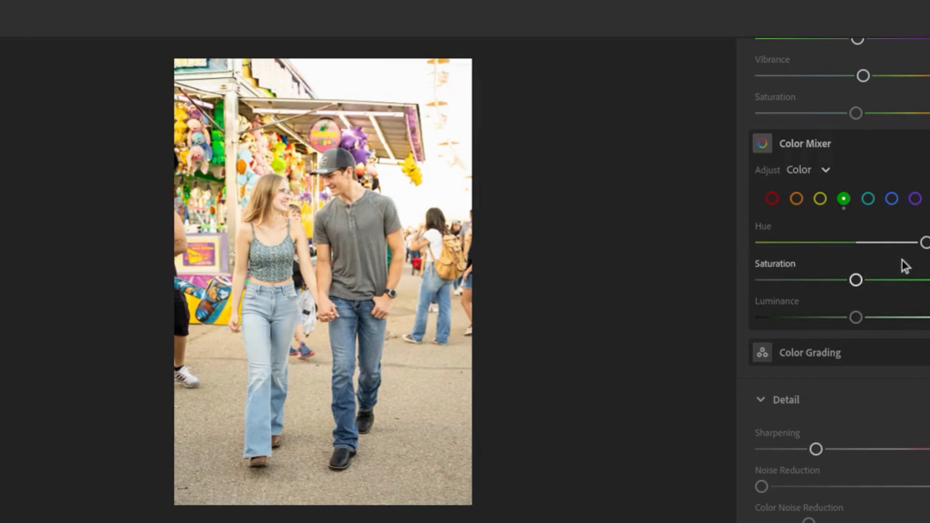
mouse_move(925, 243)
left_mouse_down()
mouse_move(836, 251)
mouse_move(929, 244)
mouse_move(910, 242)
left_mouse_up()
left_click_drag(853, 281, 801, 303)
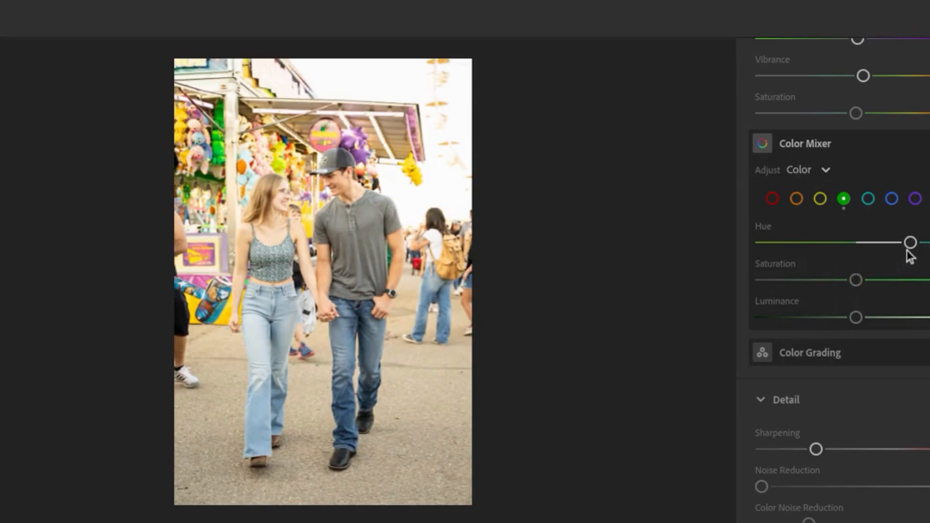
left_click_drag(913, 249, 857, 252)
Try adjusting the hue of the yellows and close the Color Mixer
left_click(820, 200)
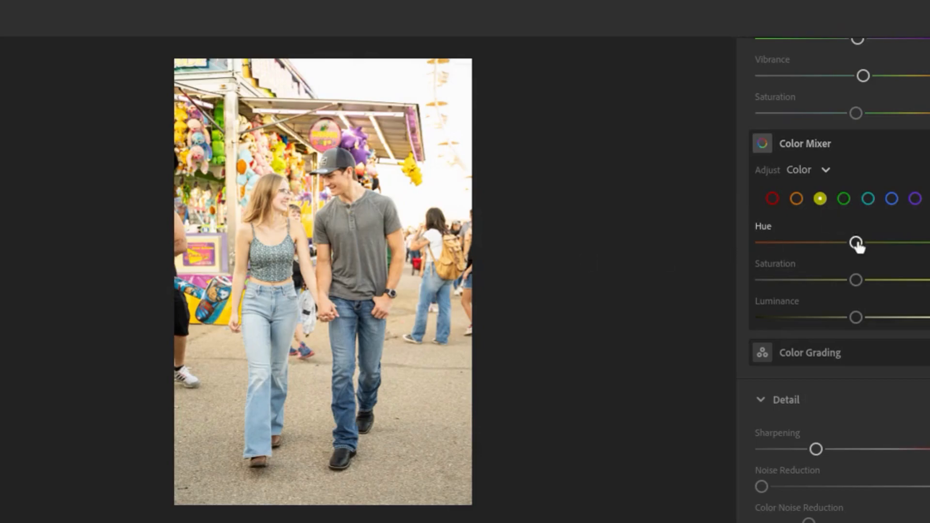
mouse_move(857, 245)
left_mouse_down()
mouse_move(745, 246)
mouse_move(857, 252)
left_mouse_up()
left_click(855, 143)
scroll(855, 245, "up", 10)
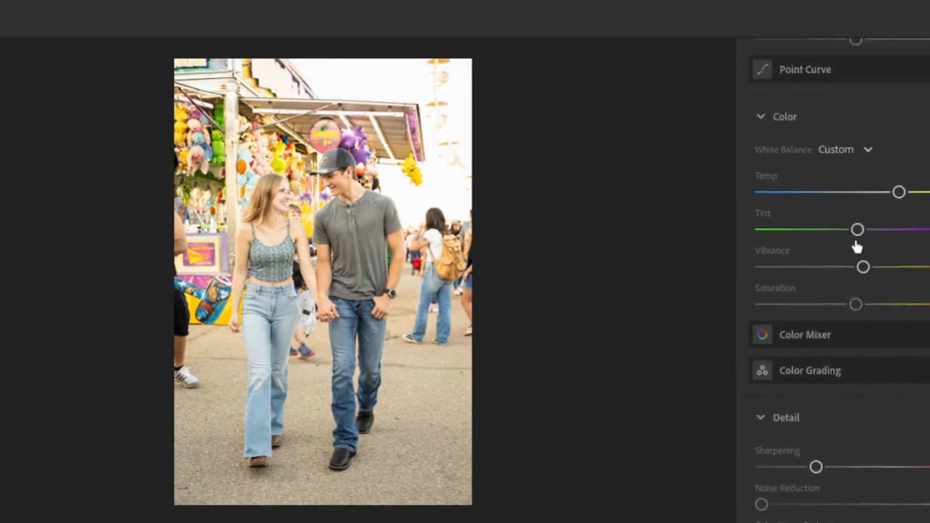